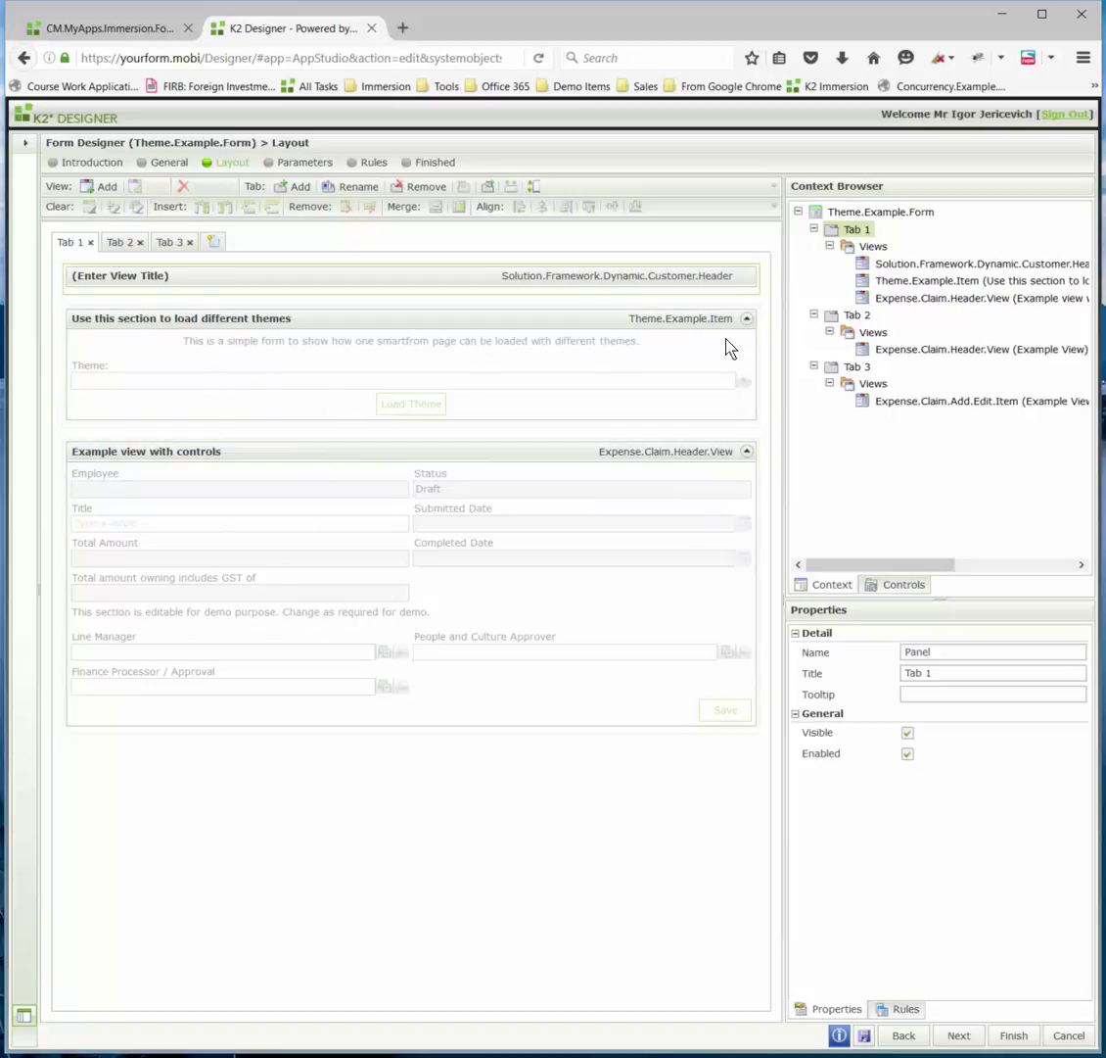
- Select Theme.Example.Form and switch its Theme property to Jove1, then to Granite
click(884, 214)
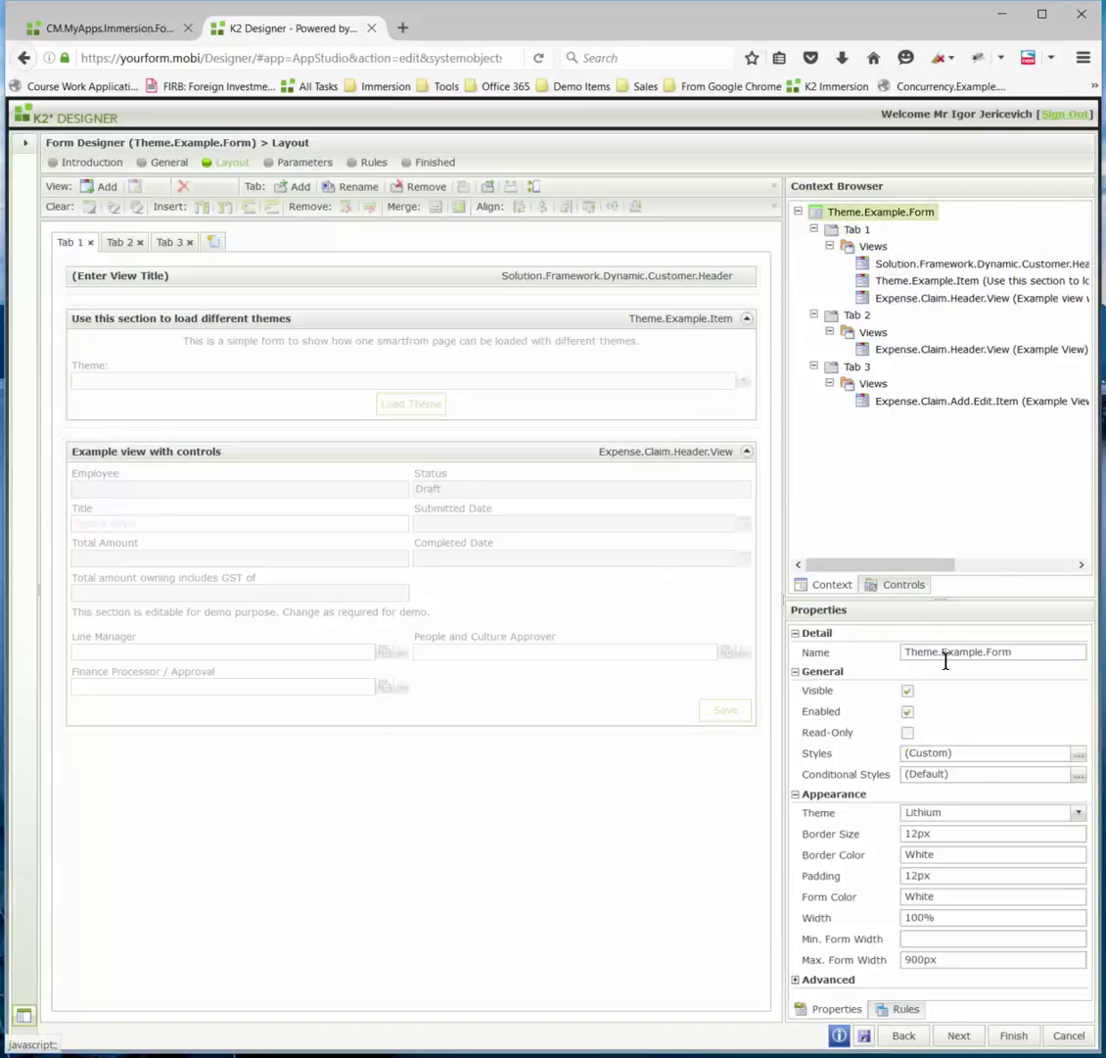
drag(802, 815, 838, 823)
click(1032, 813)
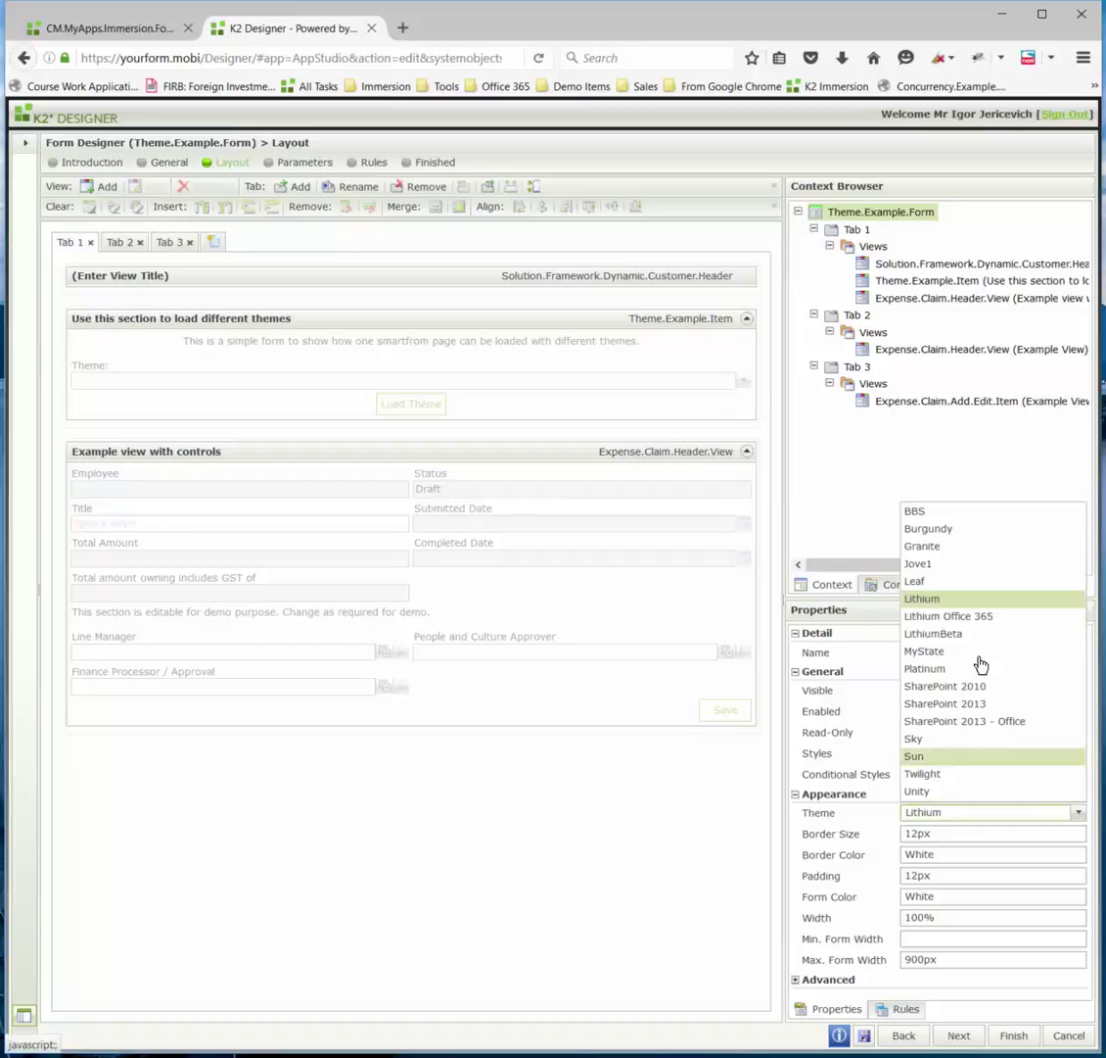
click(946, 564)
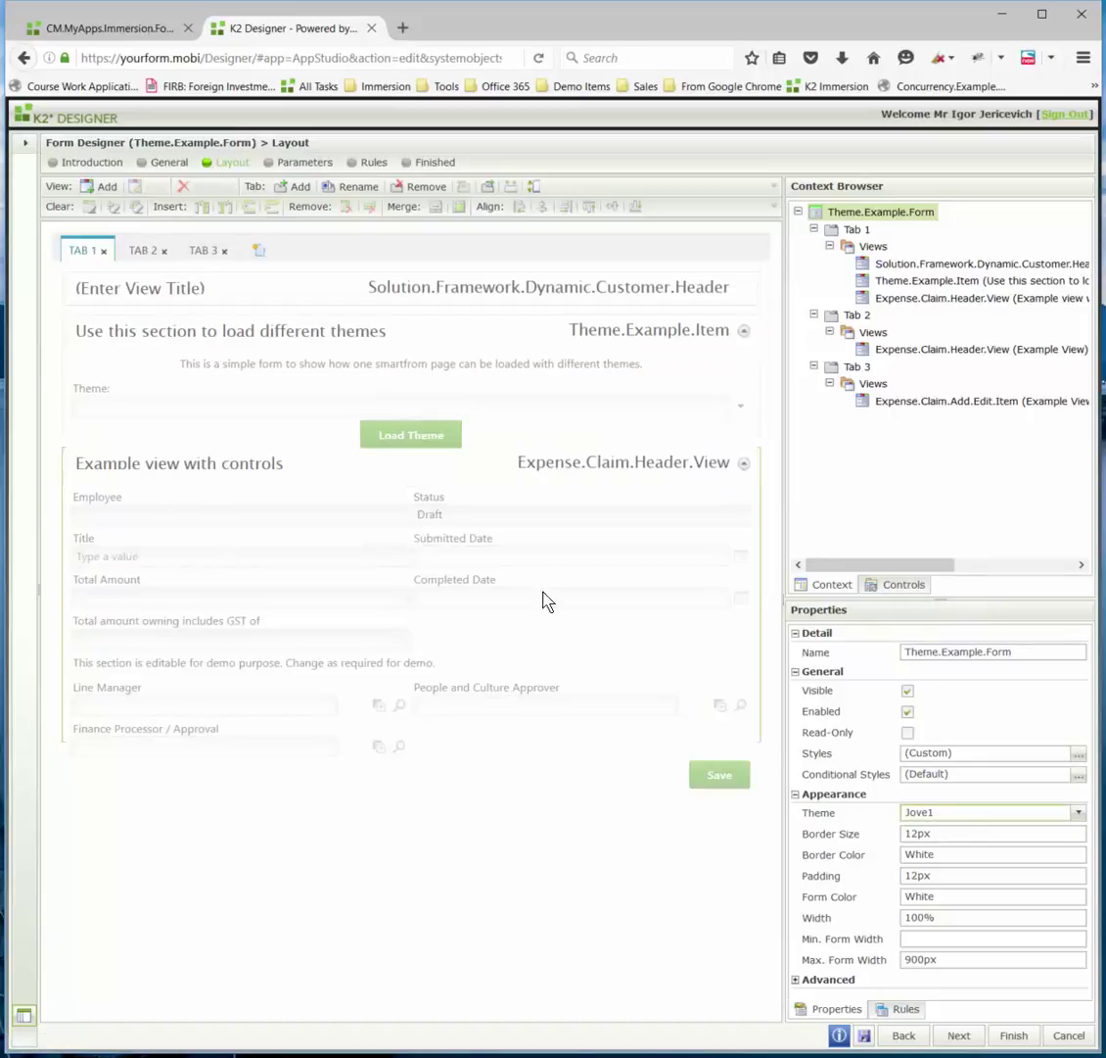
click(1028, 813)
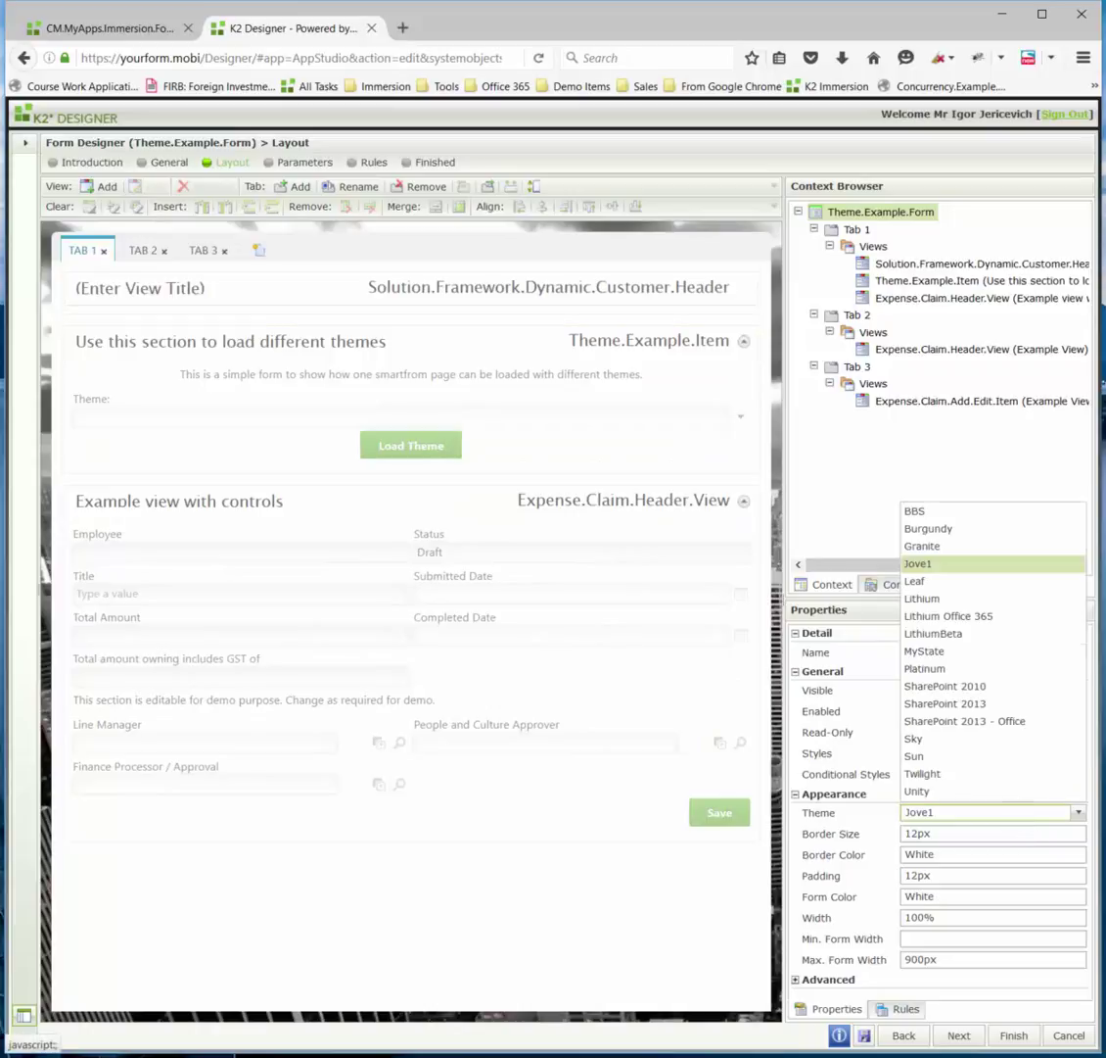
click(979, 546)
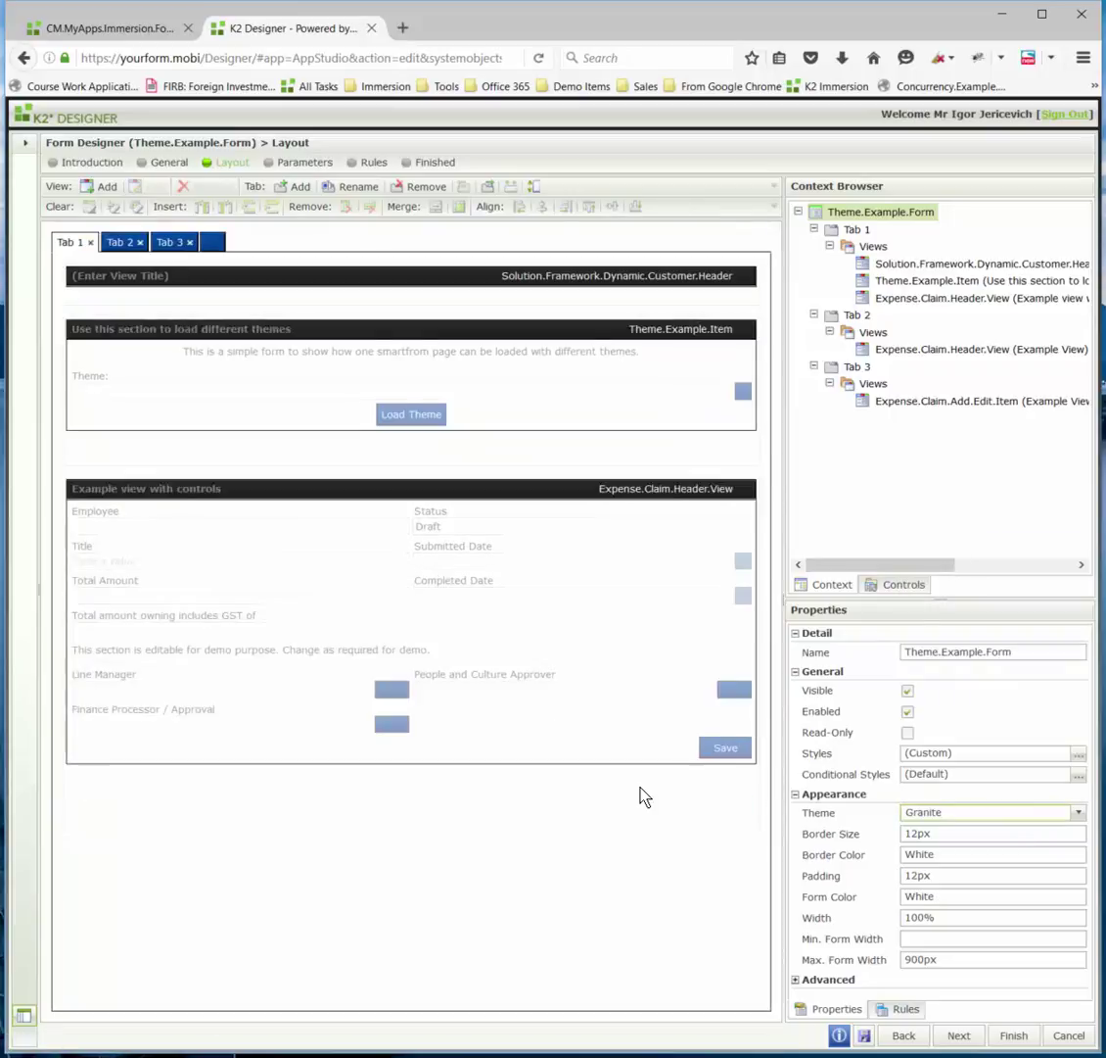
- Change the form's theme to Burgundy, then set it back to Lithium
click(938, 813)
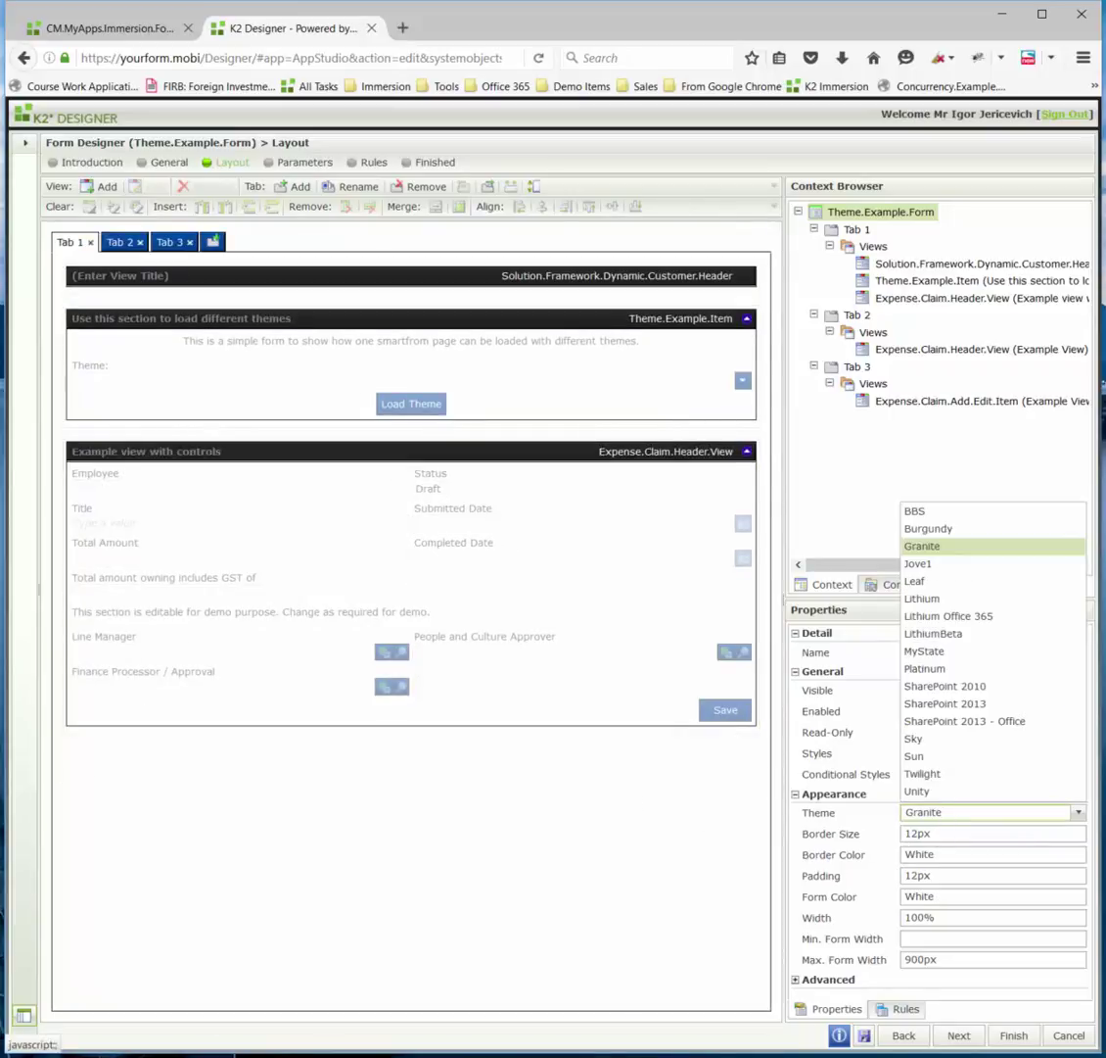
click(952, 529)
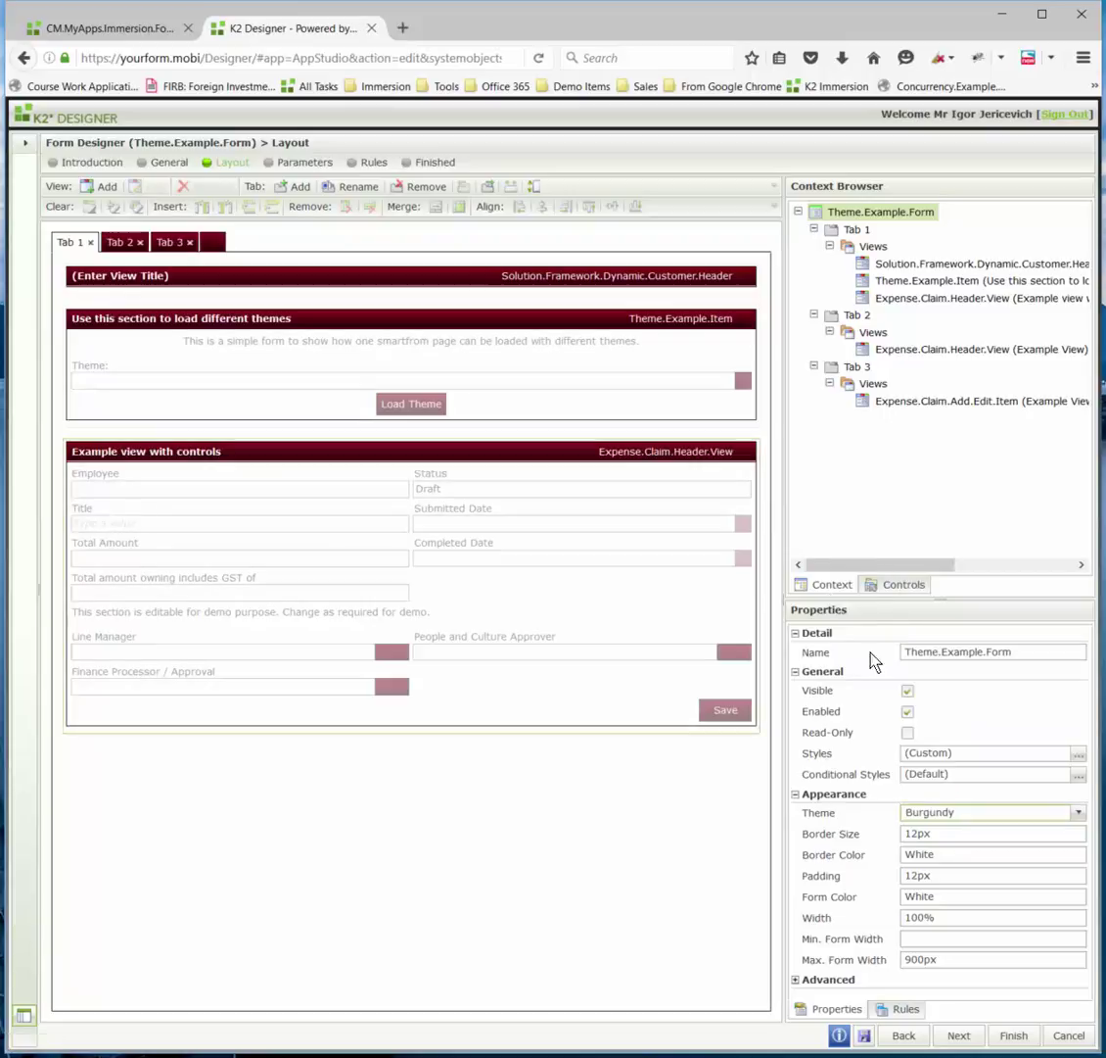
click(962, 816)
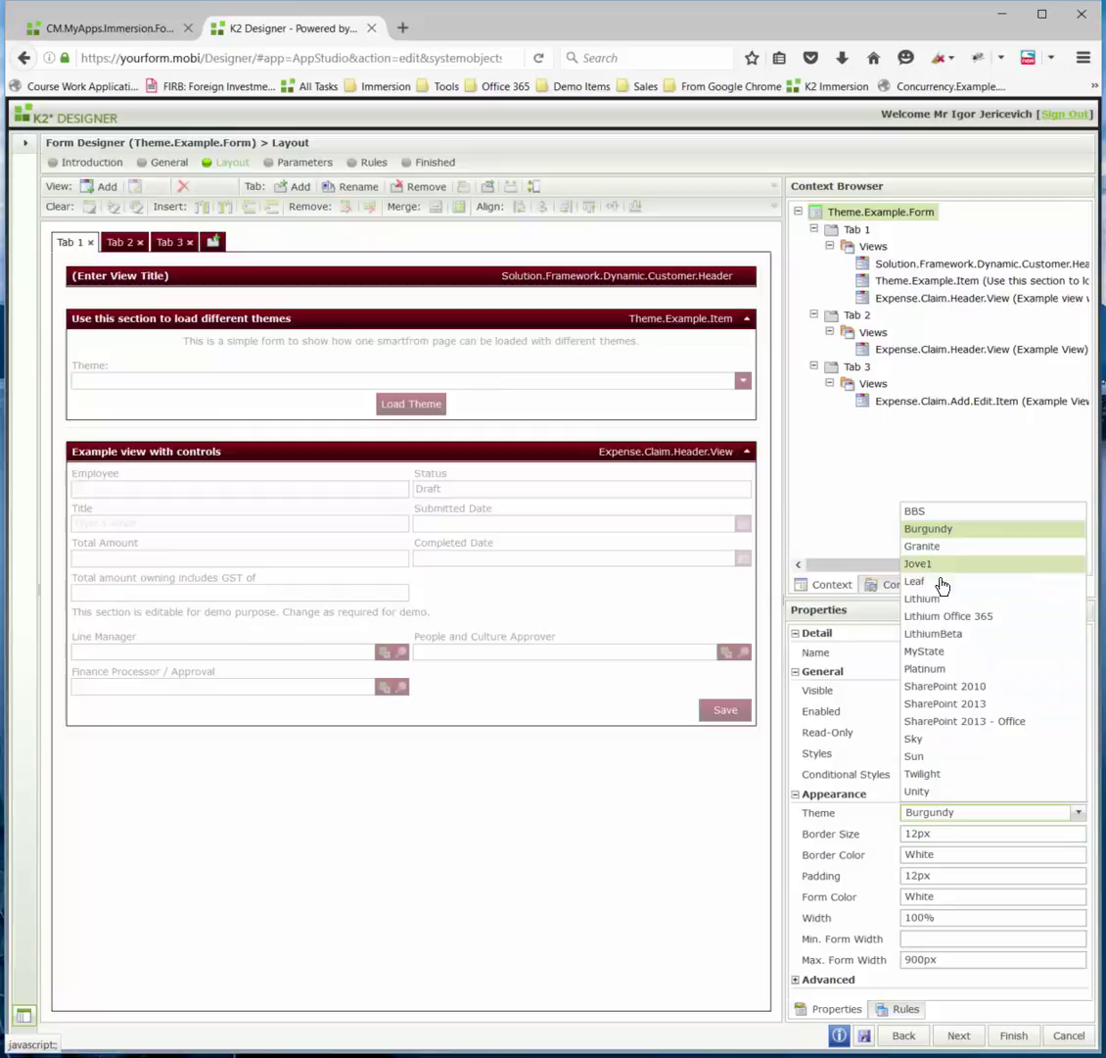
click(921, 598)
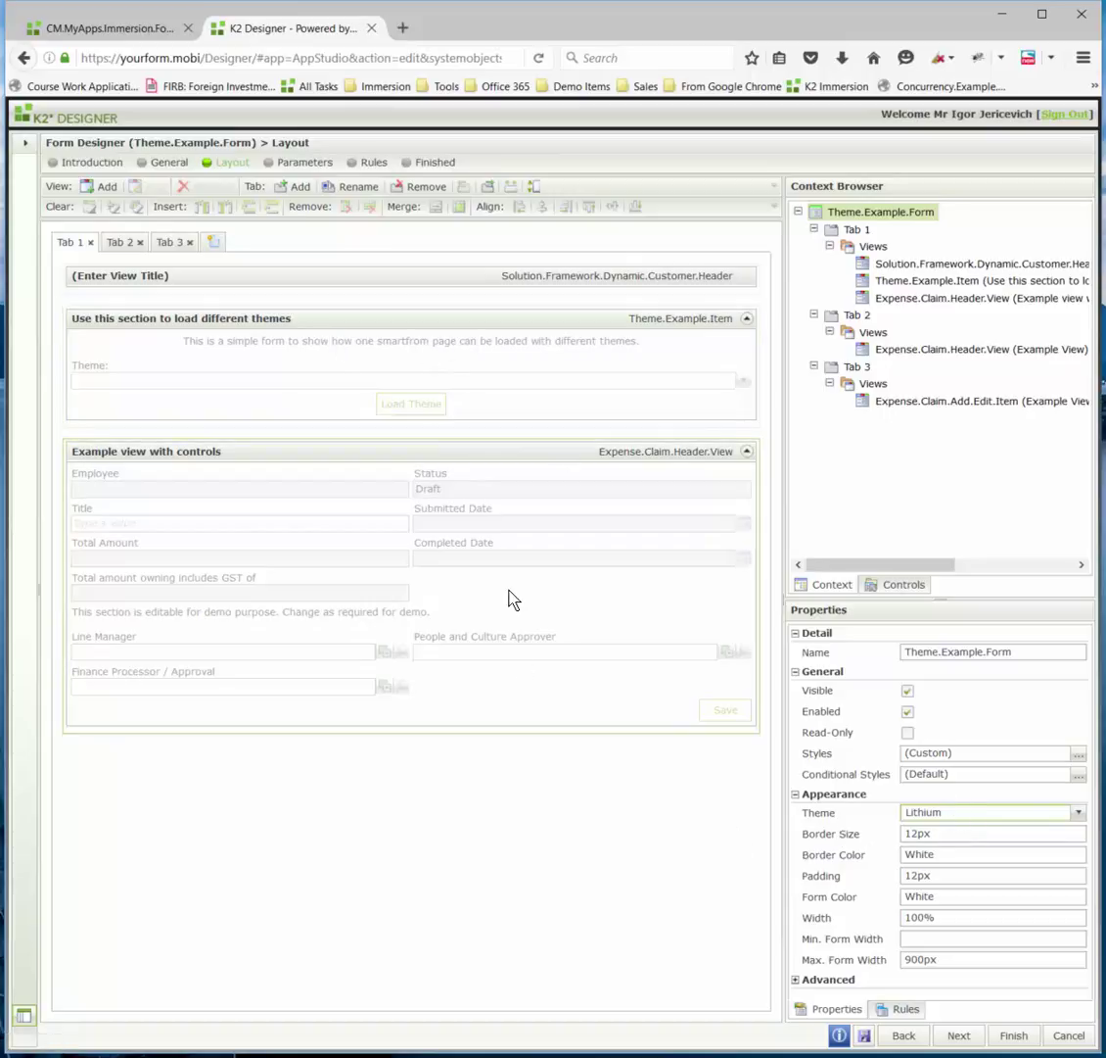
- Search the CM.MyApps.Immersion apps for 'theme' and launch Theme Changer Form
click(119, 28)
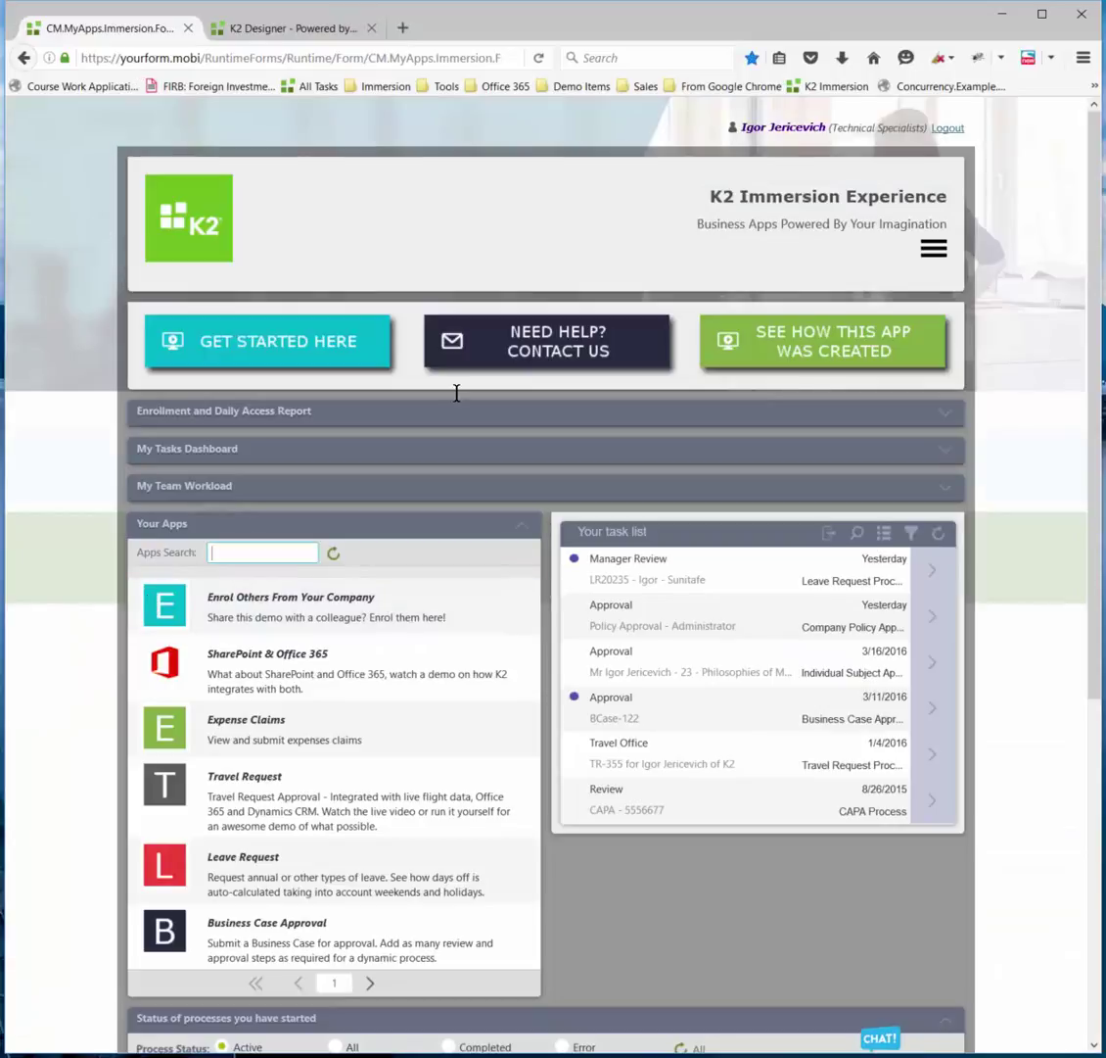
text(eme)
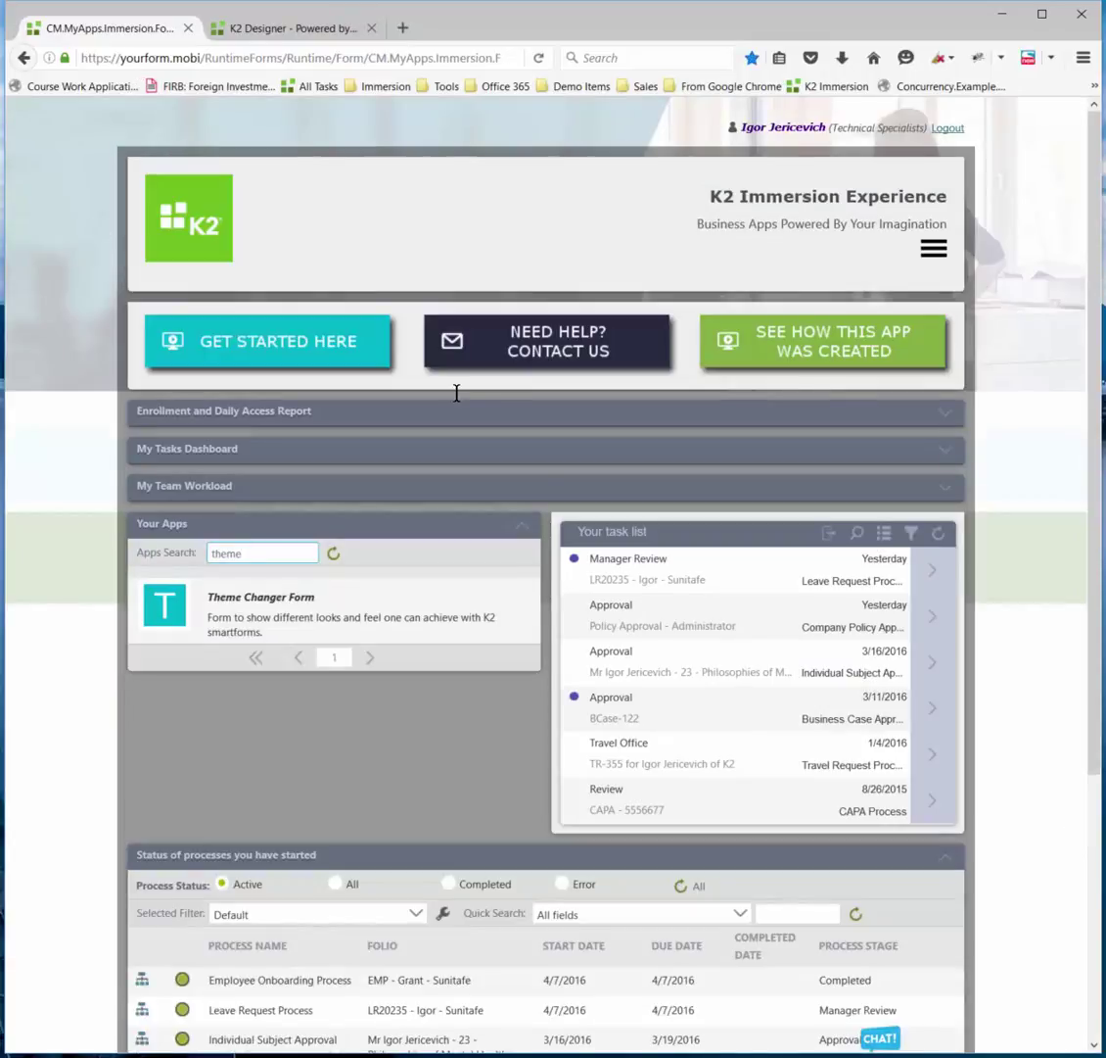
click(256, 615)
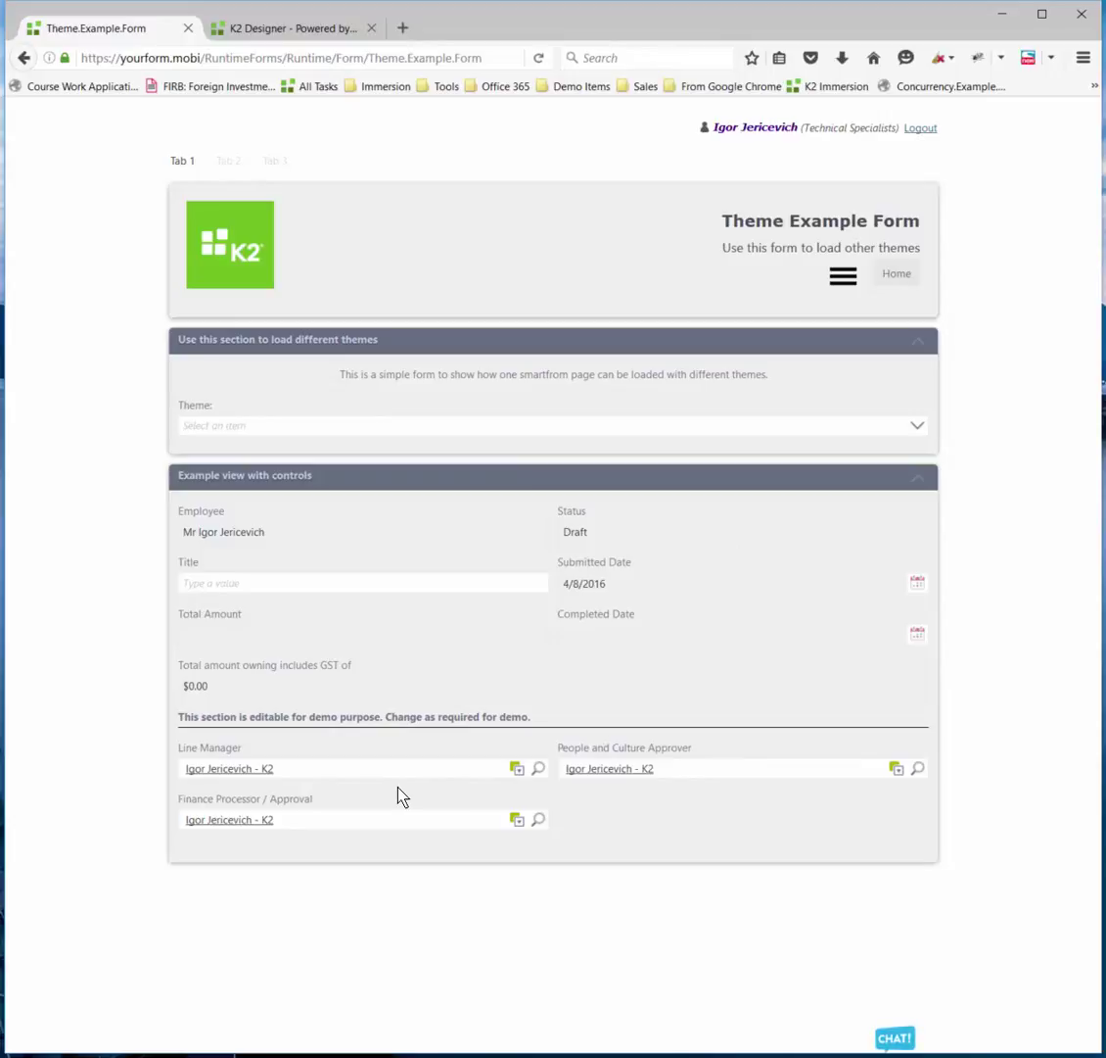
- Reload the form in 'Sun - Mellow yellow', then 'Twilight - Blue style', then the Jove custom theme
click(257, 427)
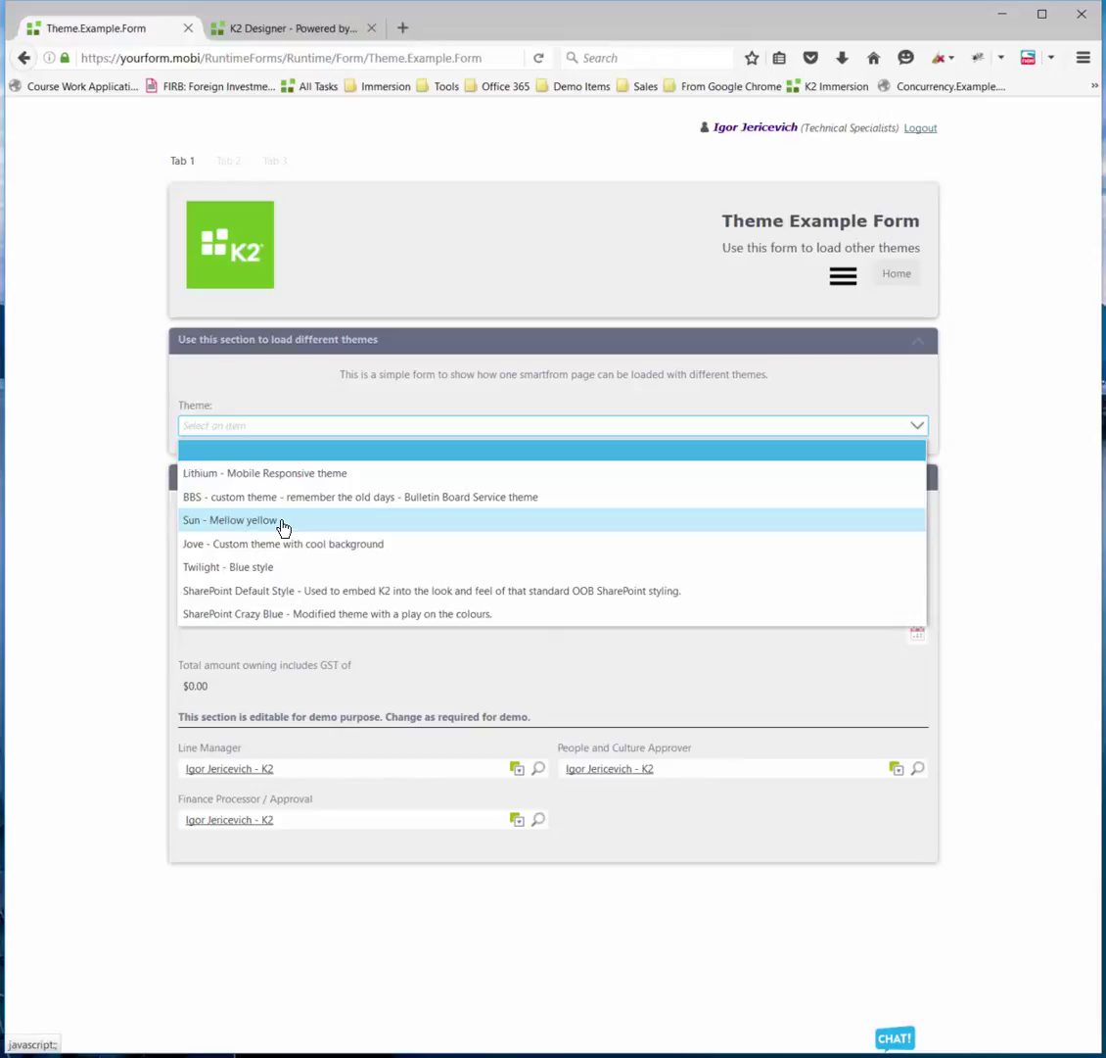
click(283, 520)
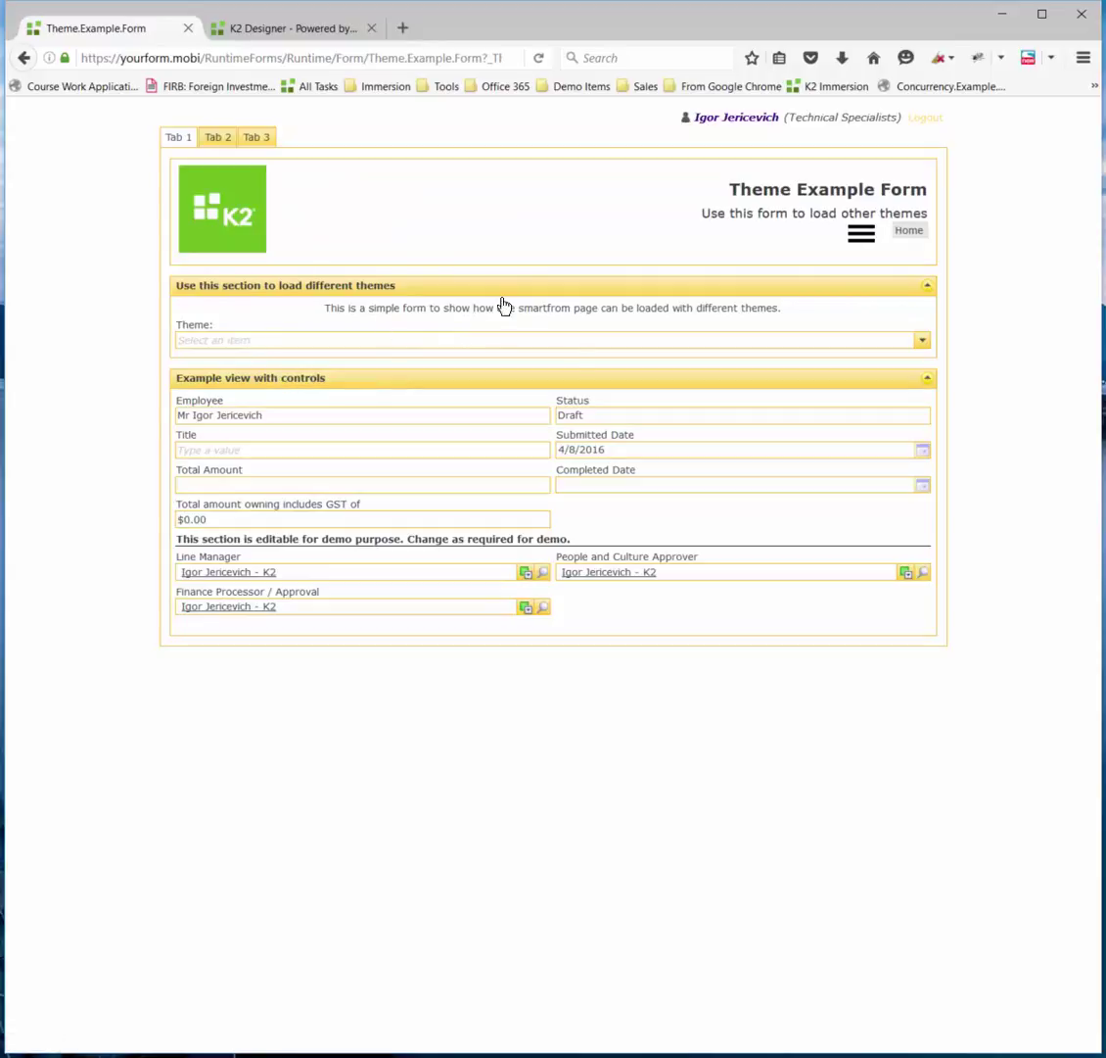
click(534, 342)
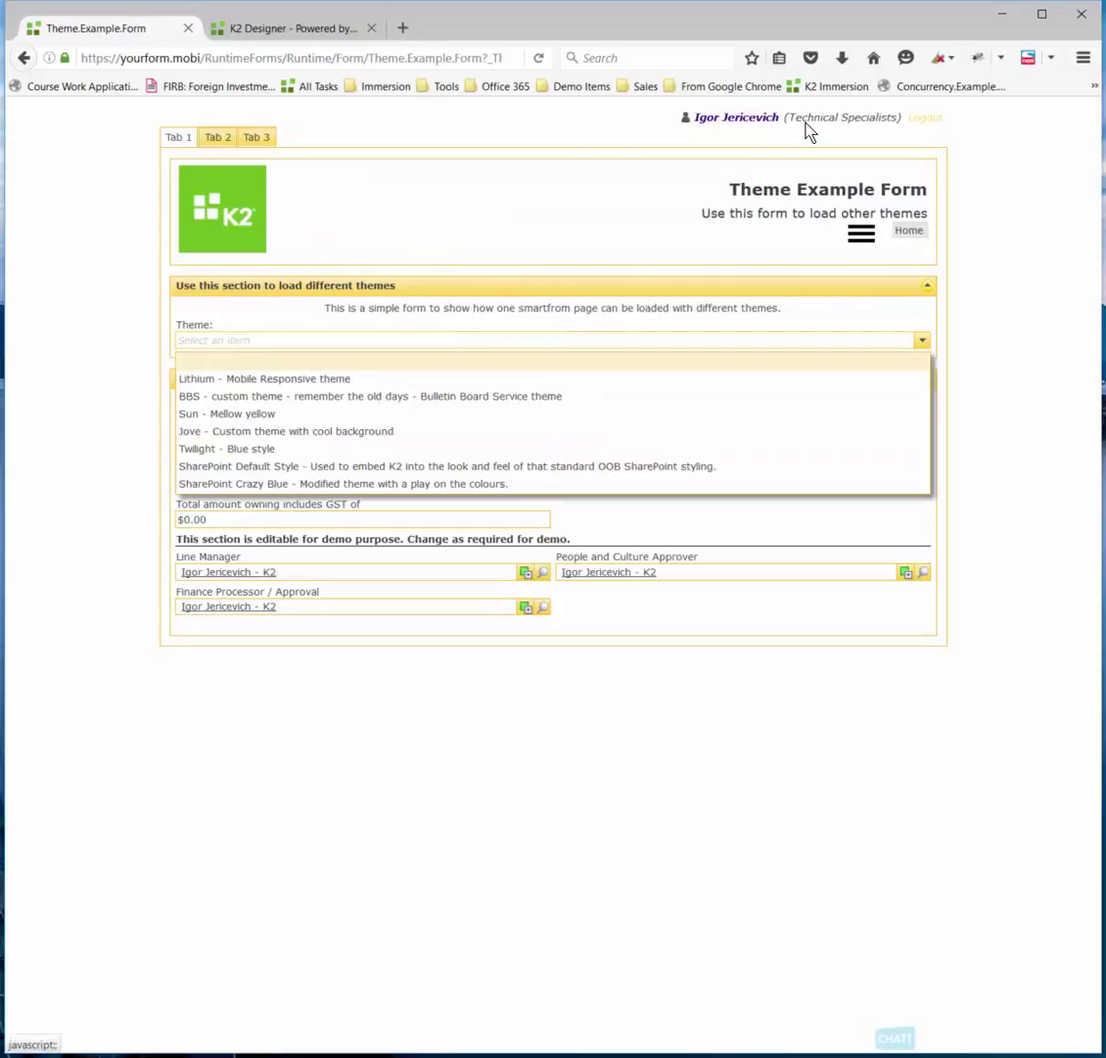
click(271, 452)
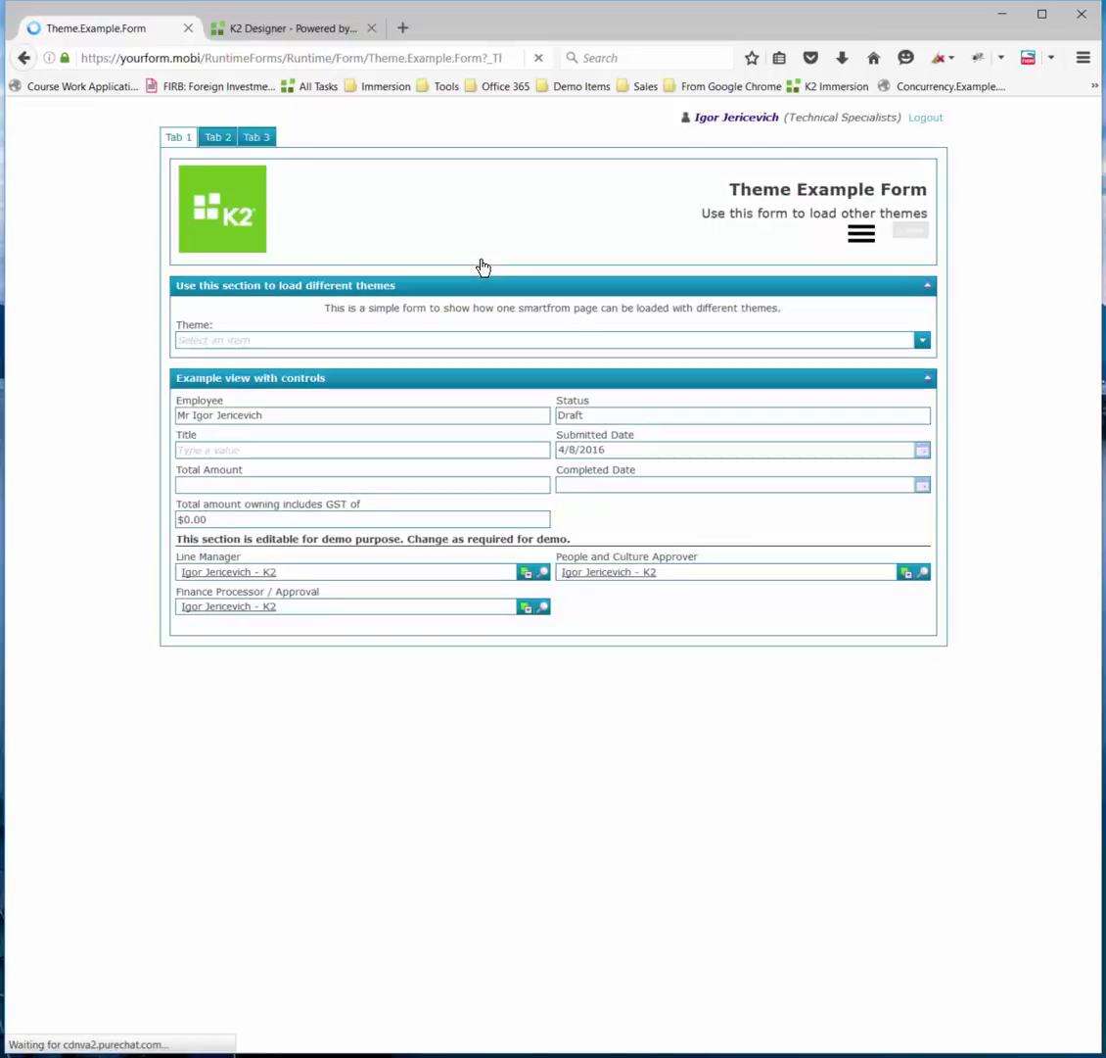
click(342, 341)
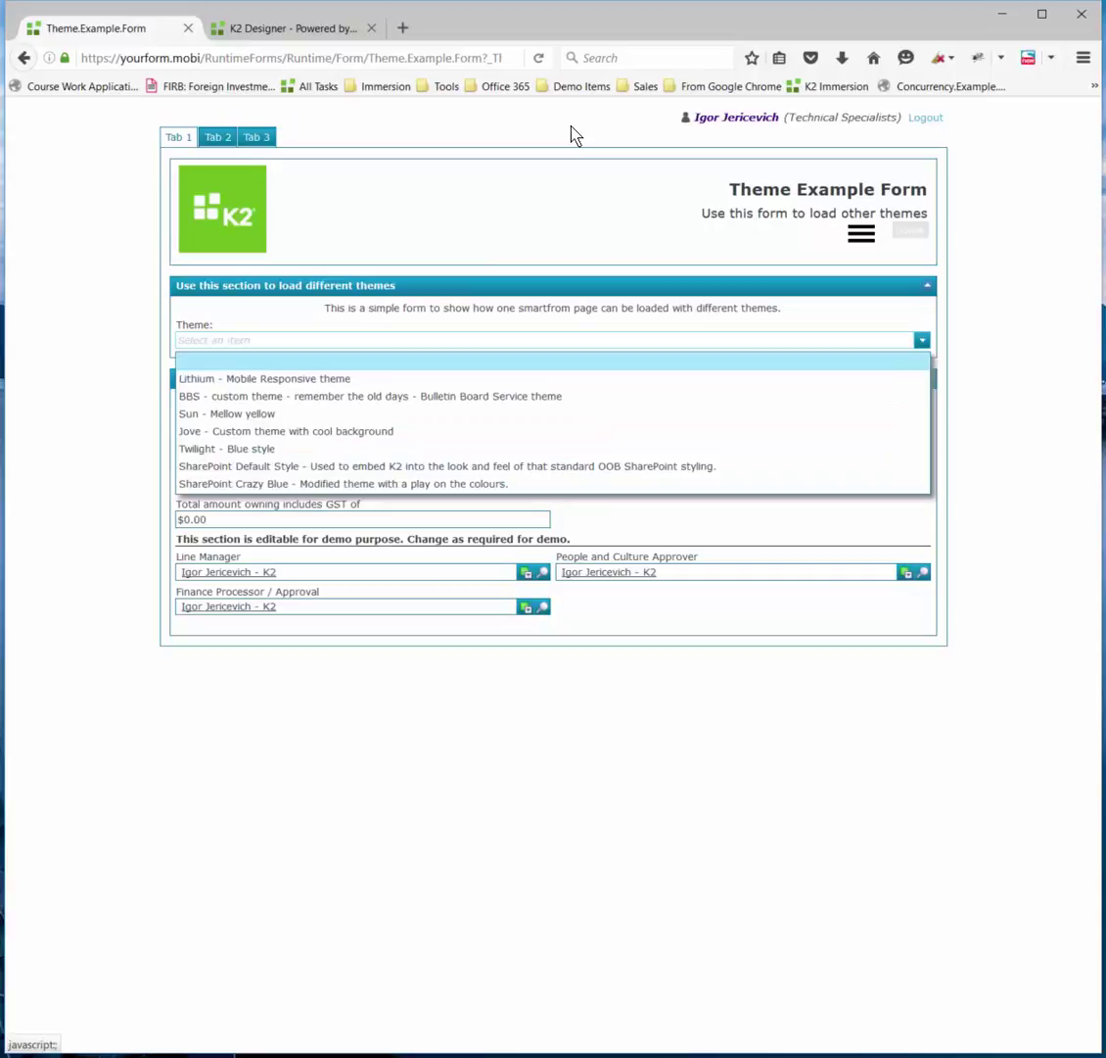
click(299, 431)
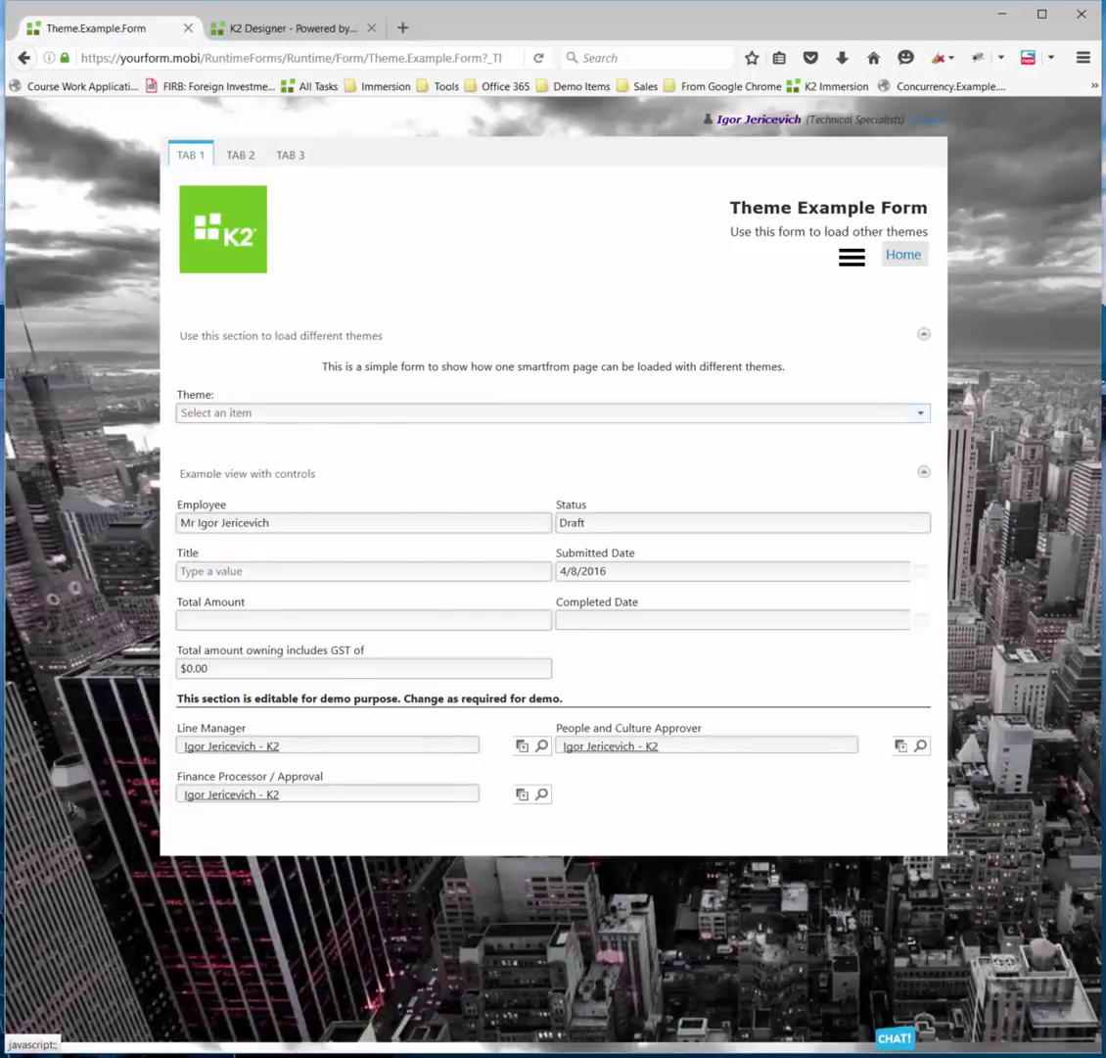
click(920, 412)
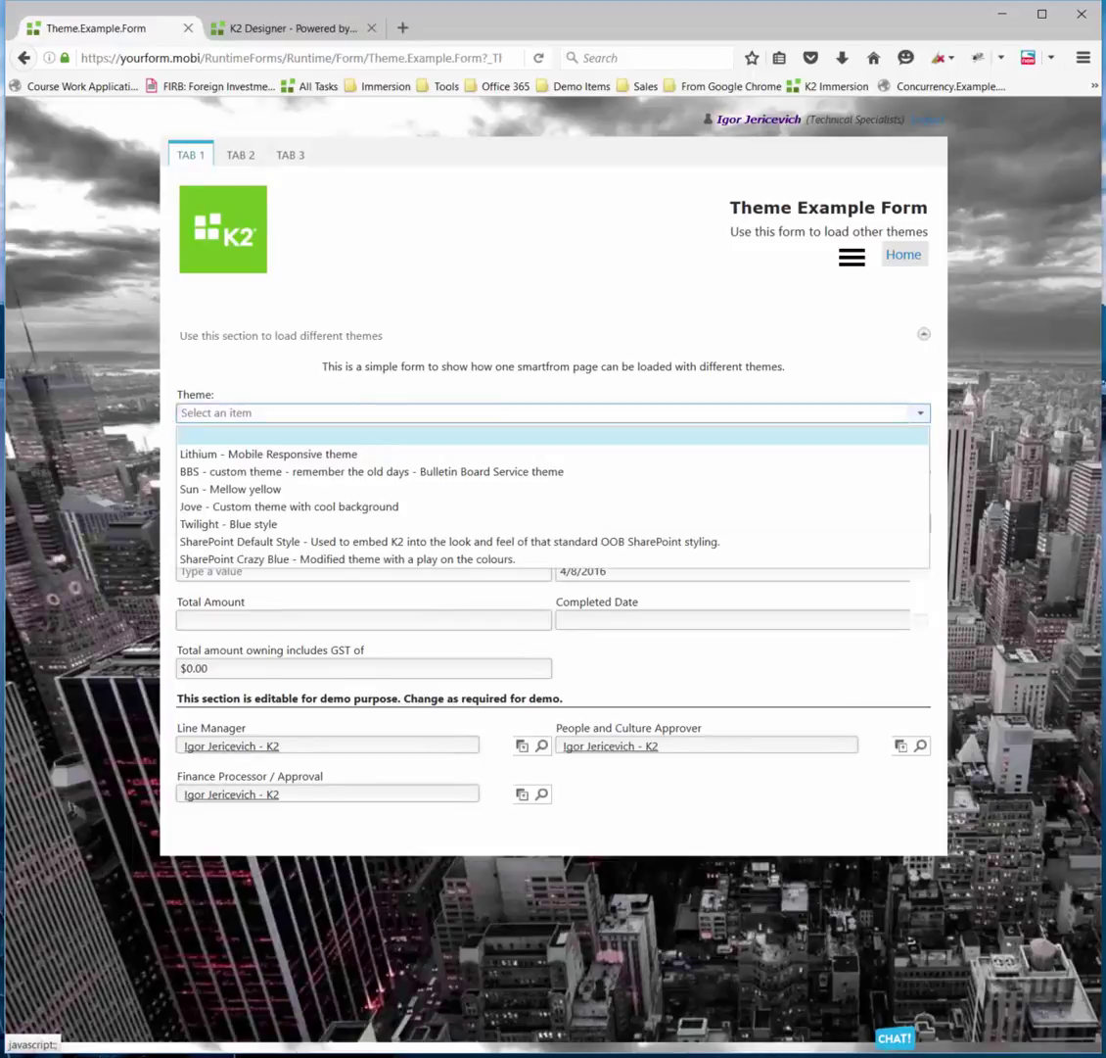
- Load the form in SharePoint Default Style
click(304, 549)
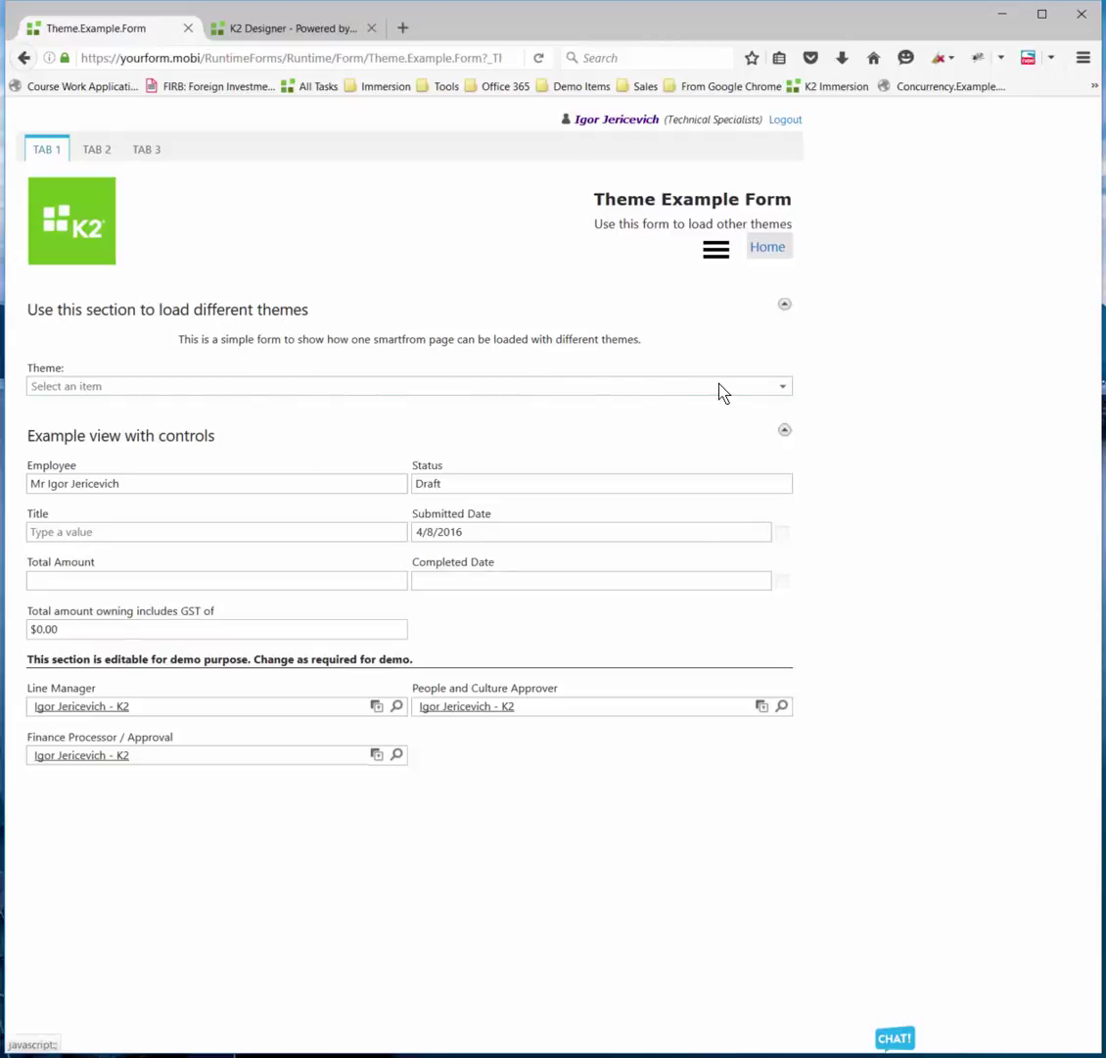
key(alt+Down)
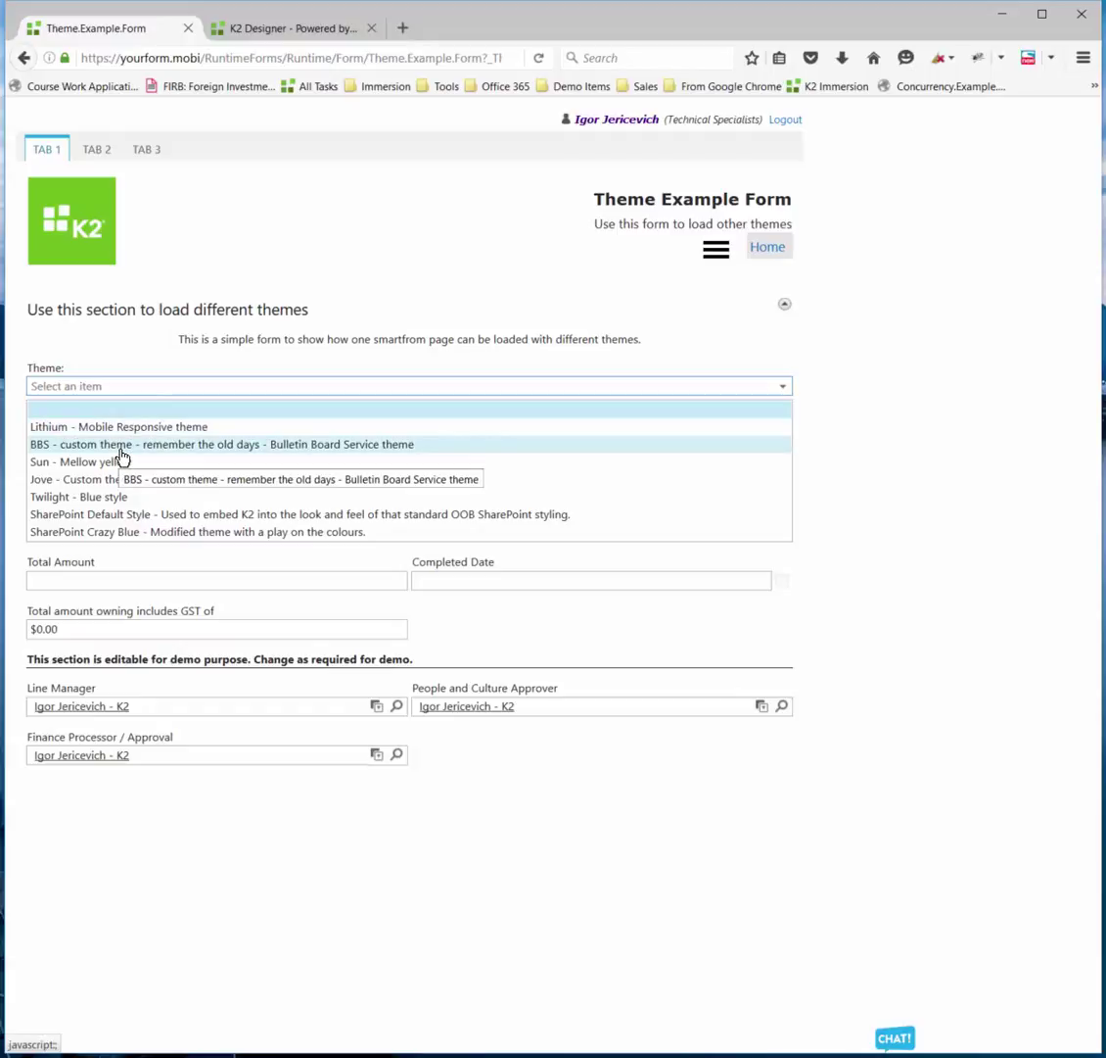
key(Escape)
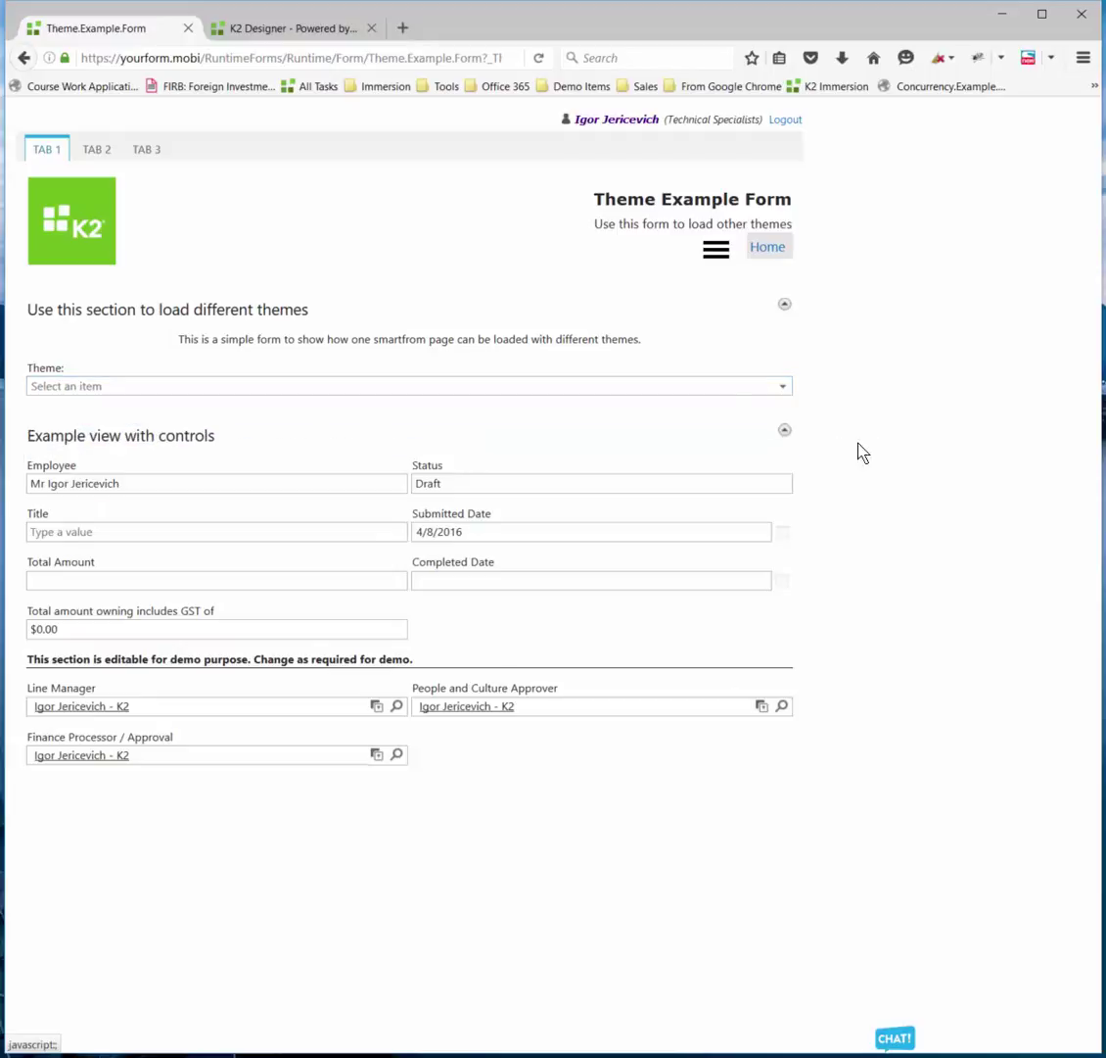
- Browse TAB 2, TAB 3 and TAB 1, then reload the form in the BBS theme
click(90, 152)
click(143, 155)
click(90, 157)
click(47, 150)
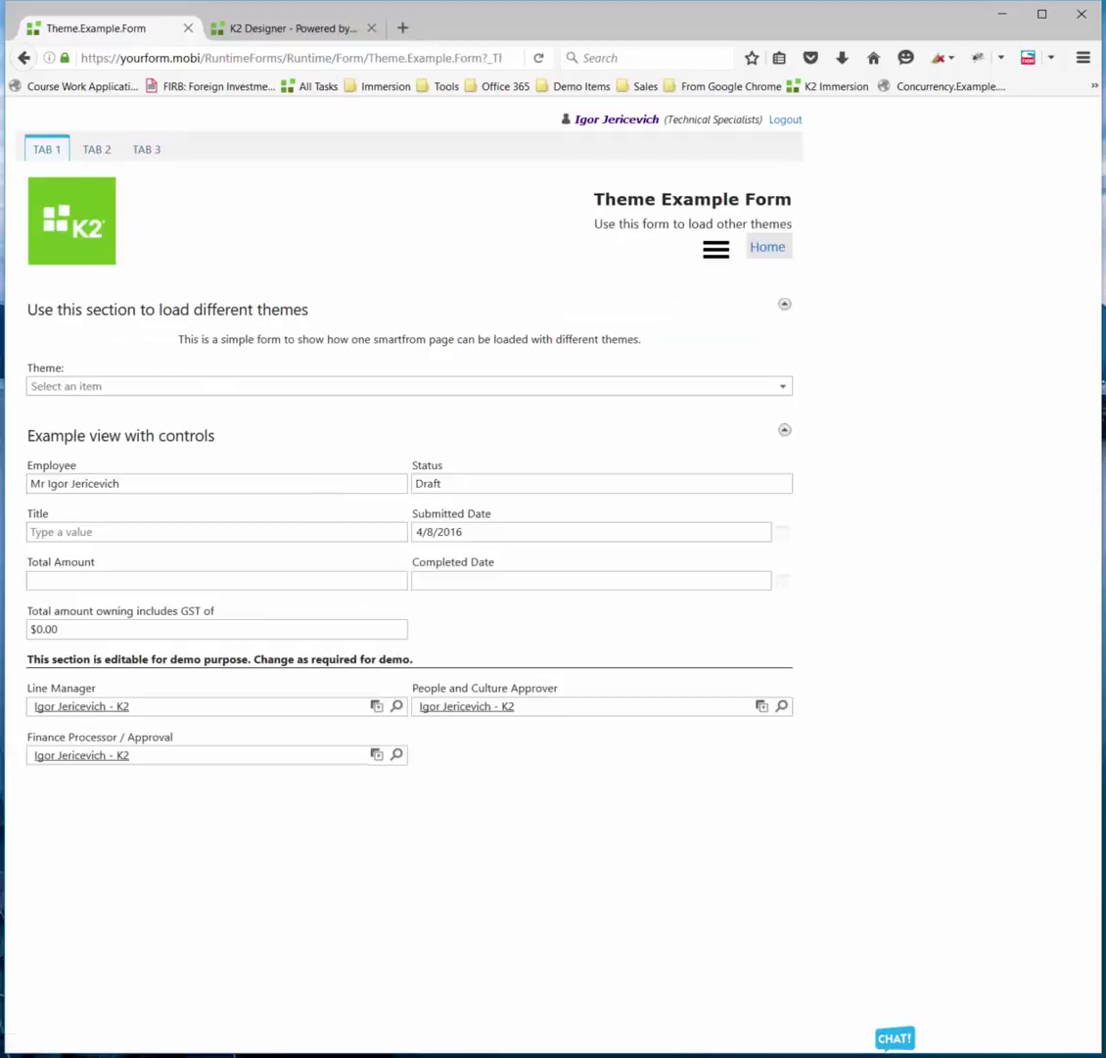
click(326, 385)
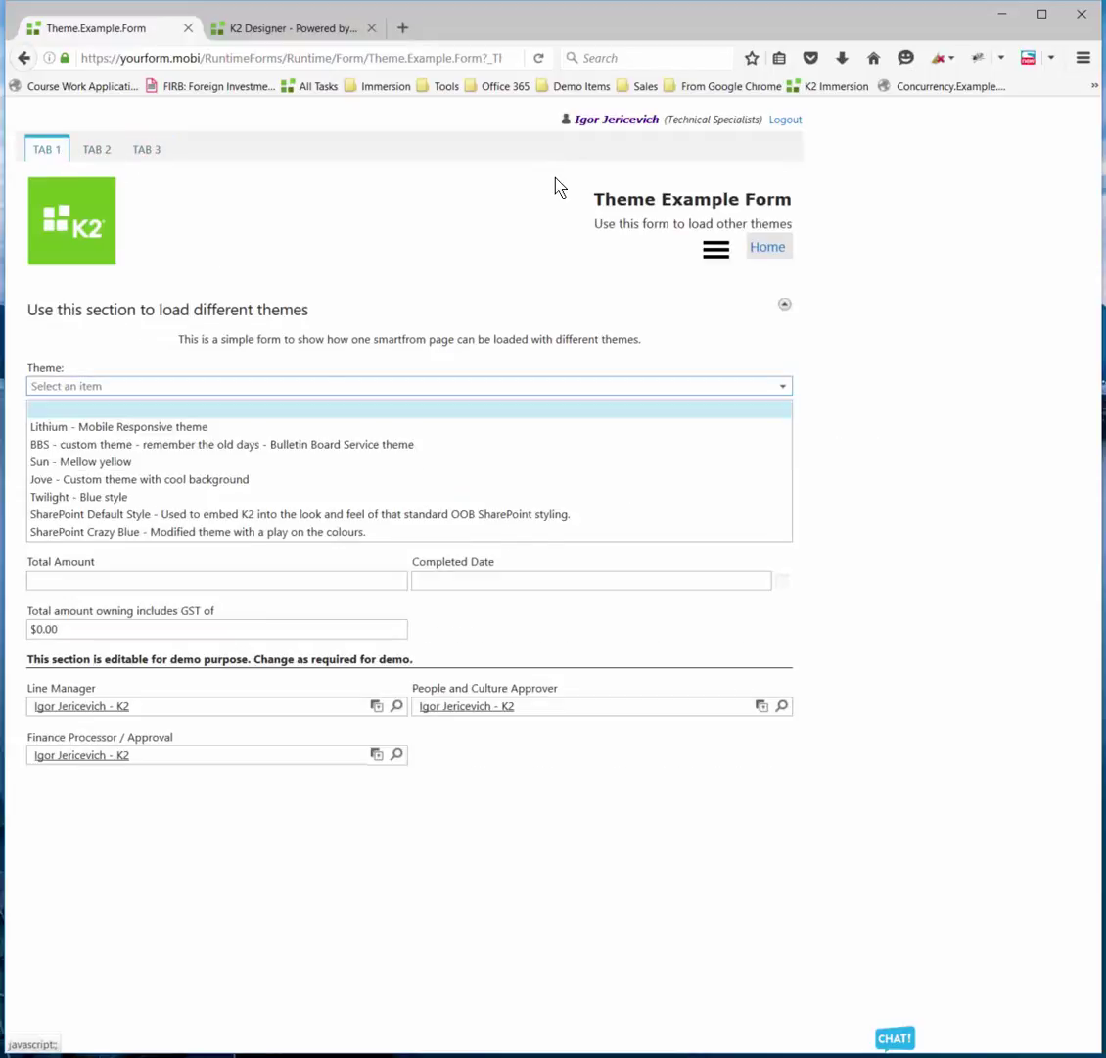
click(171, 445)
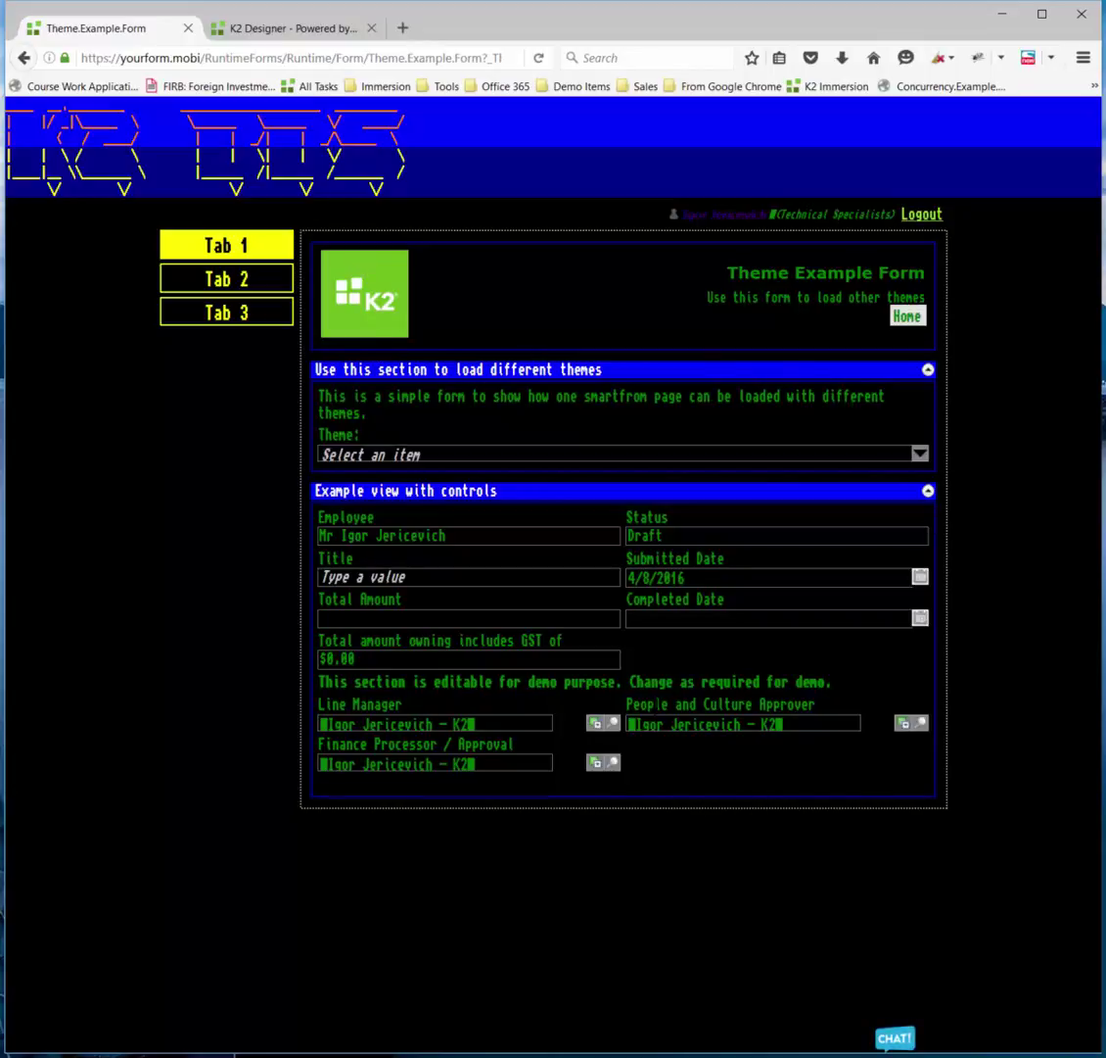
click(920, 453)
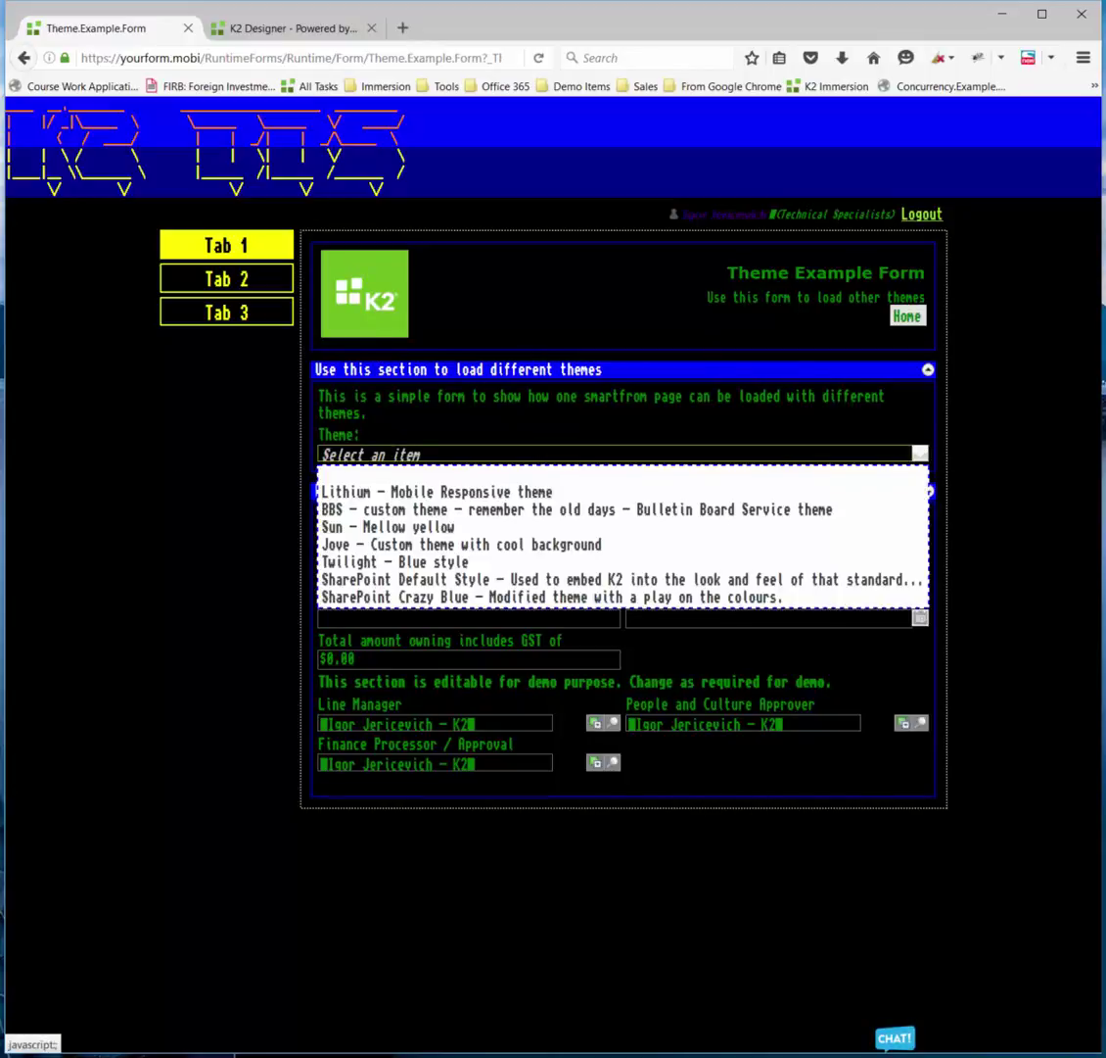
click(785, 434)
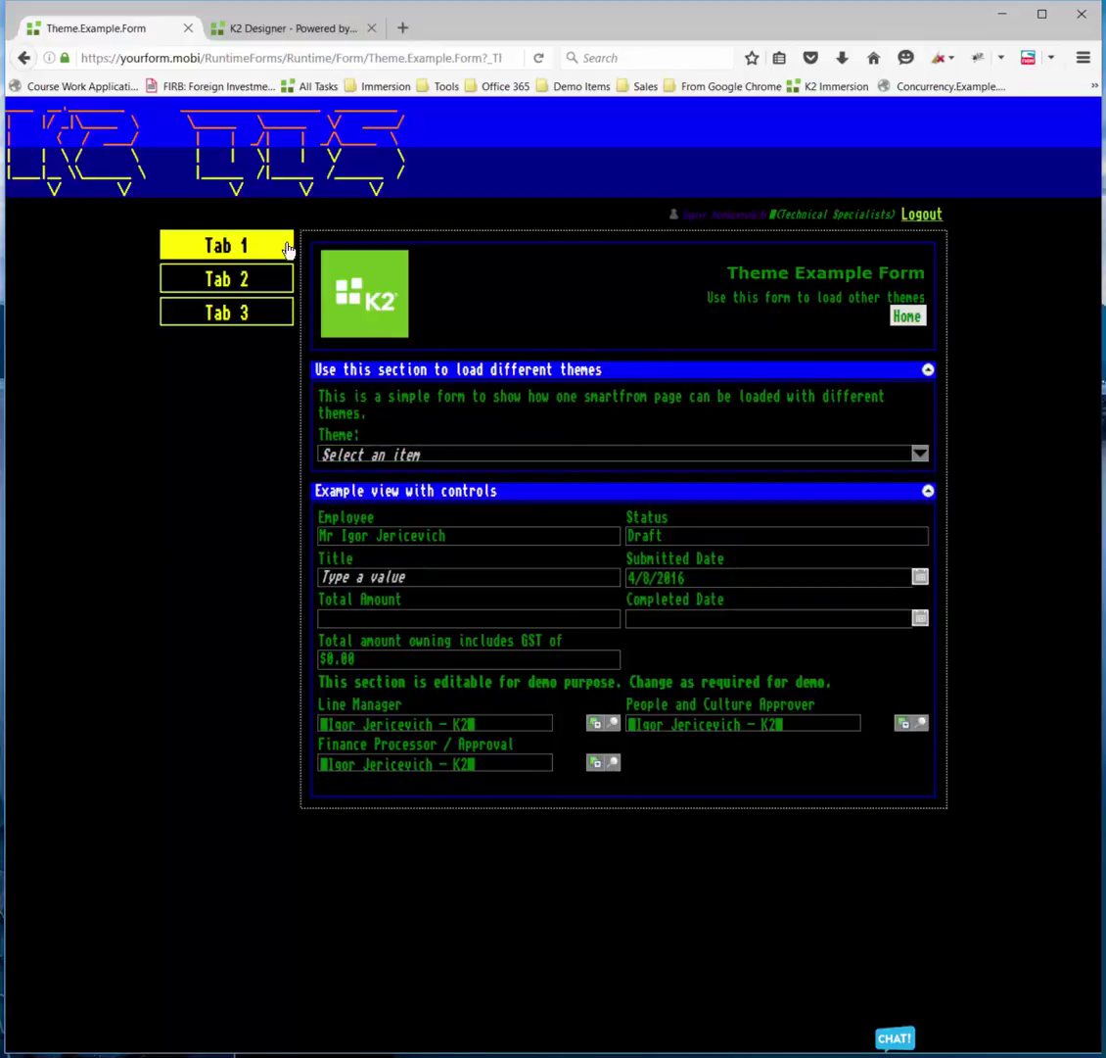
click(211, 279)
click(216, 311)
click(223, 279)
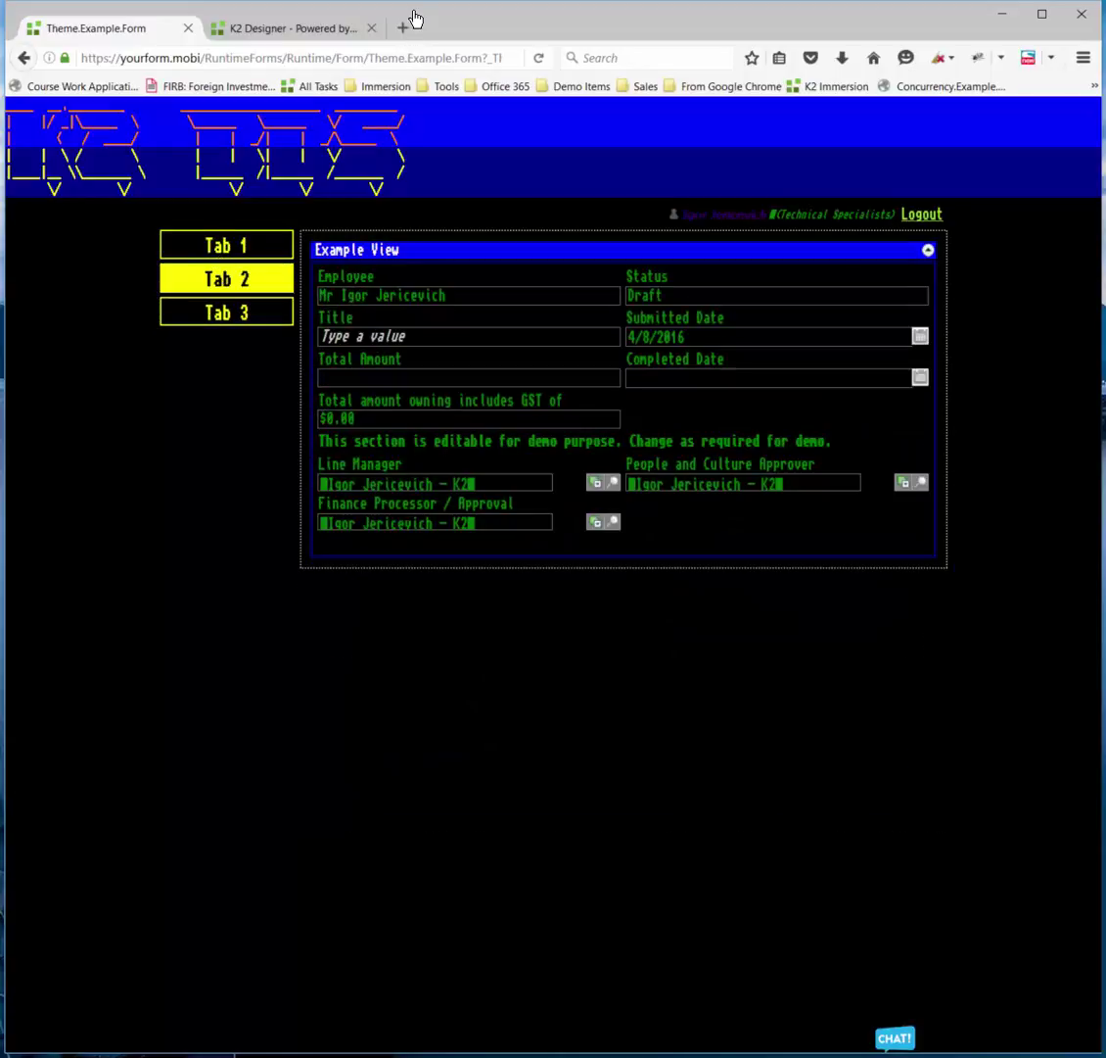
click(217, 254)
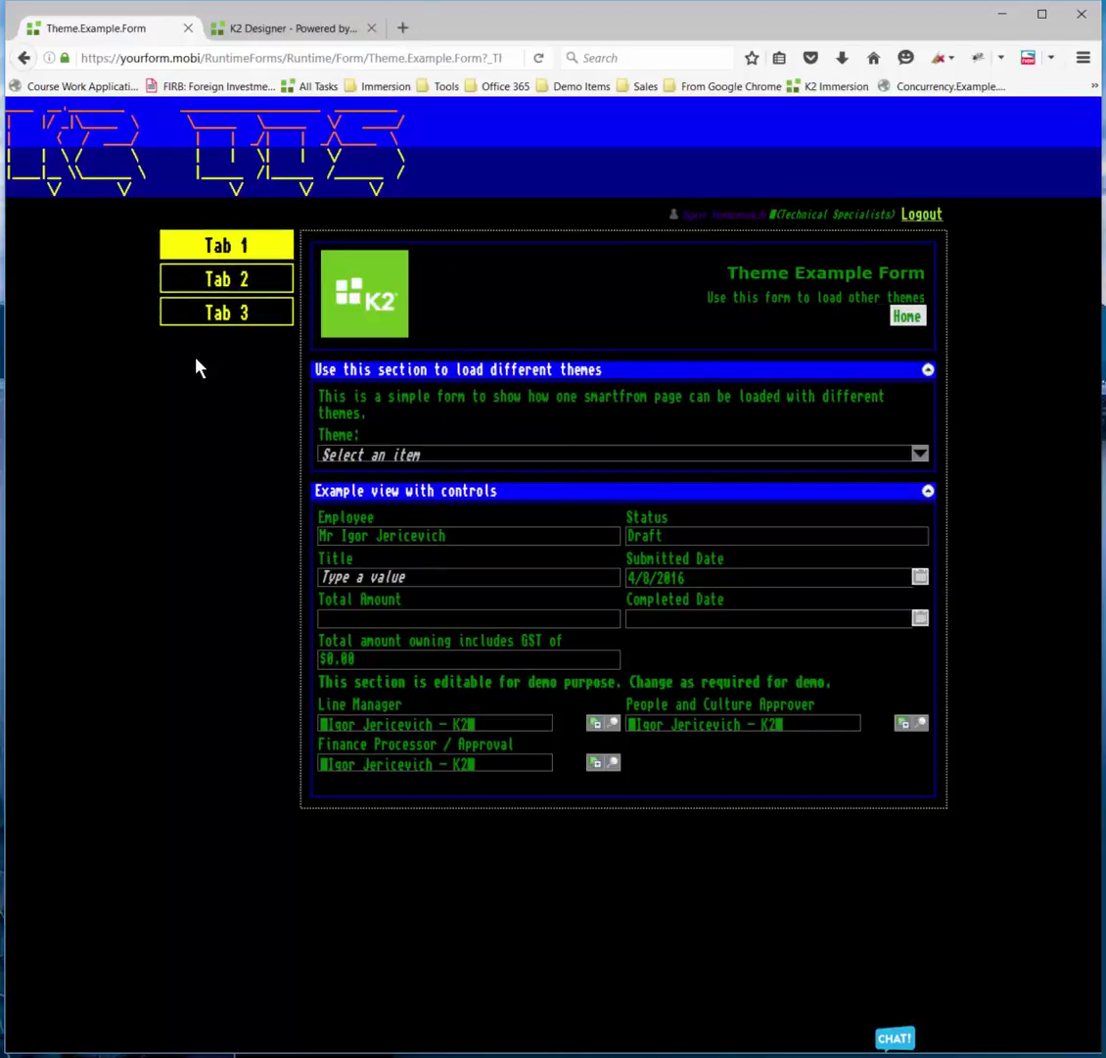